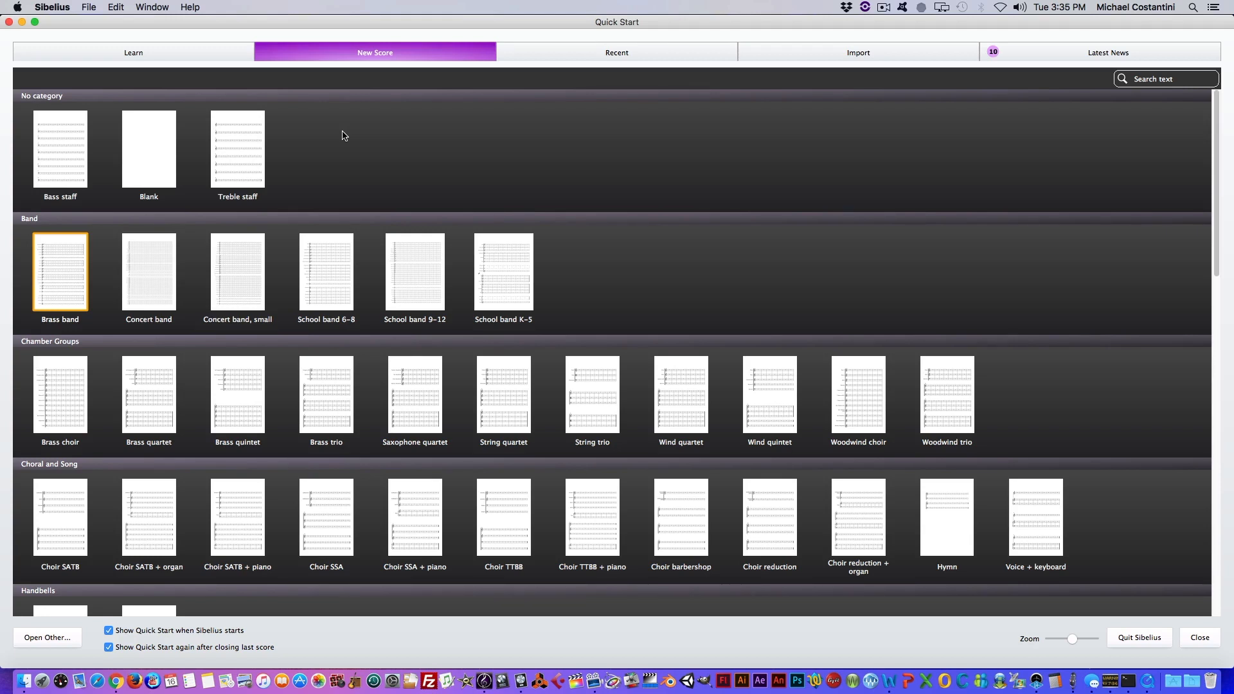
- Create a 4/4 score from the Blank template with a Drum Set (Rock) staff, and enlarge the score window
{"action": "left_click", "coordinate": [156, 148]}
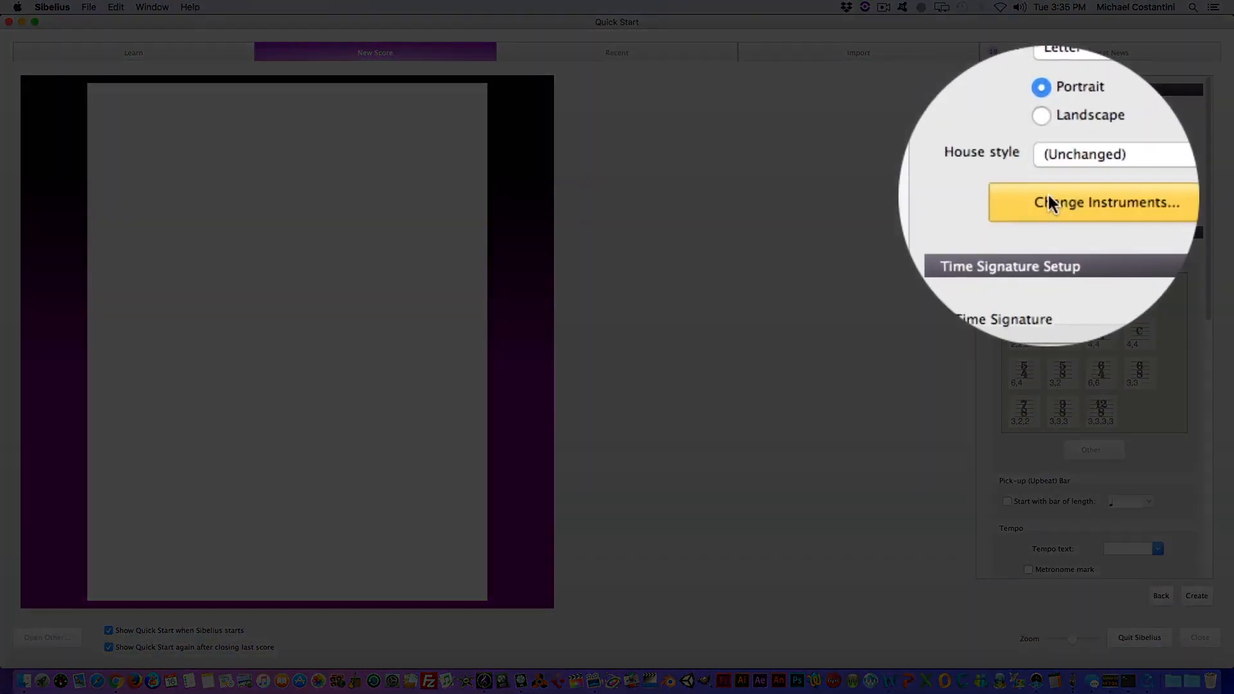
{"action": "left_click", "coordinate": [1048, 201]}
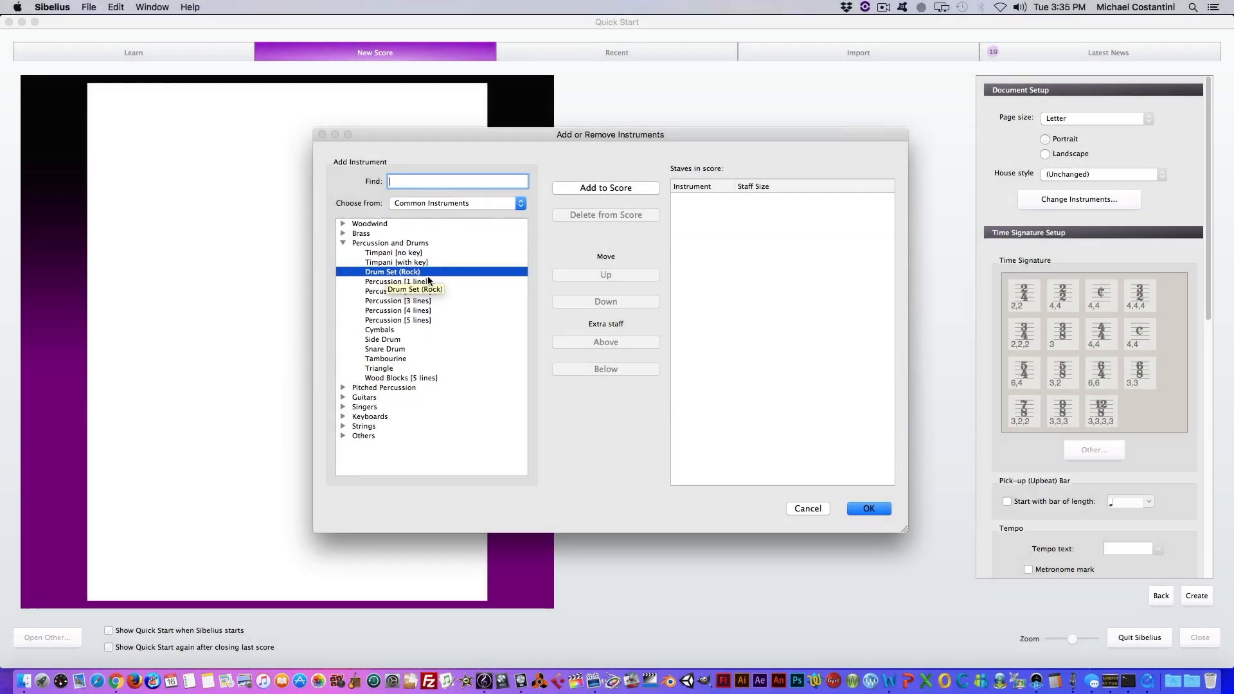
{"action": "left_click", "coordinate": [605, 188]}
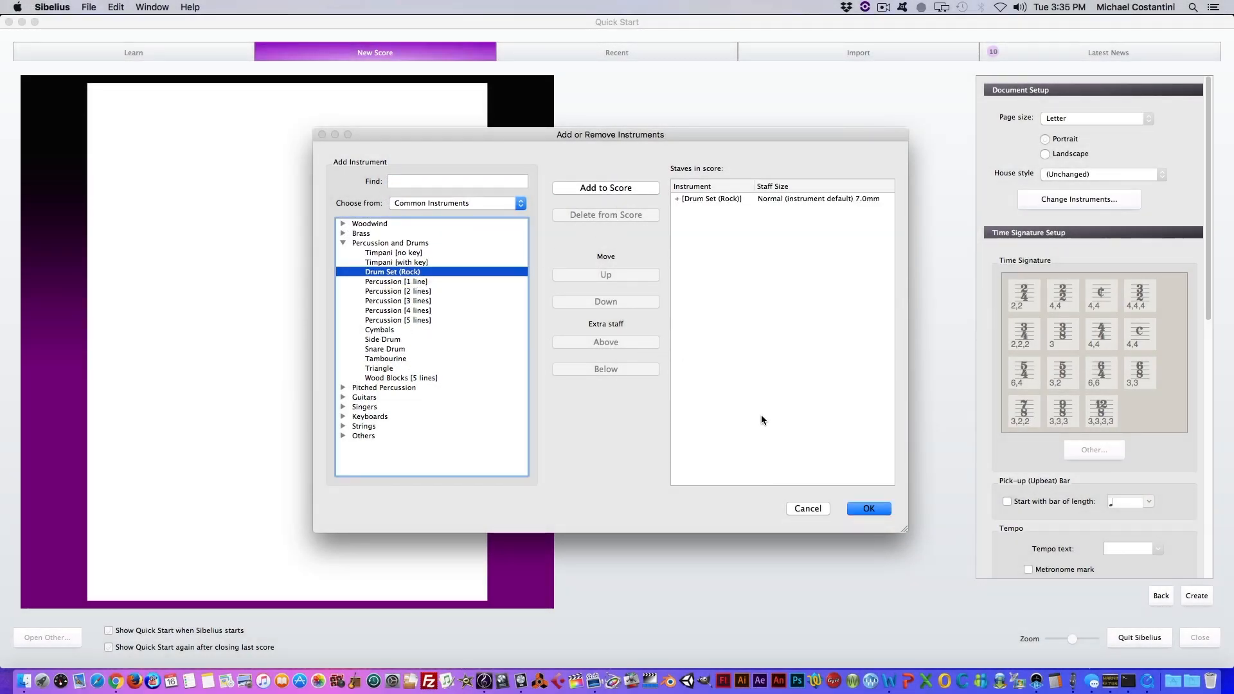
{"action": "left_click", "coordinate": [869, 508]}
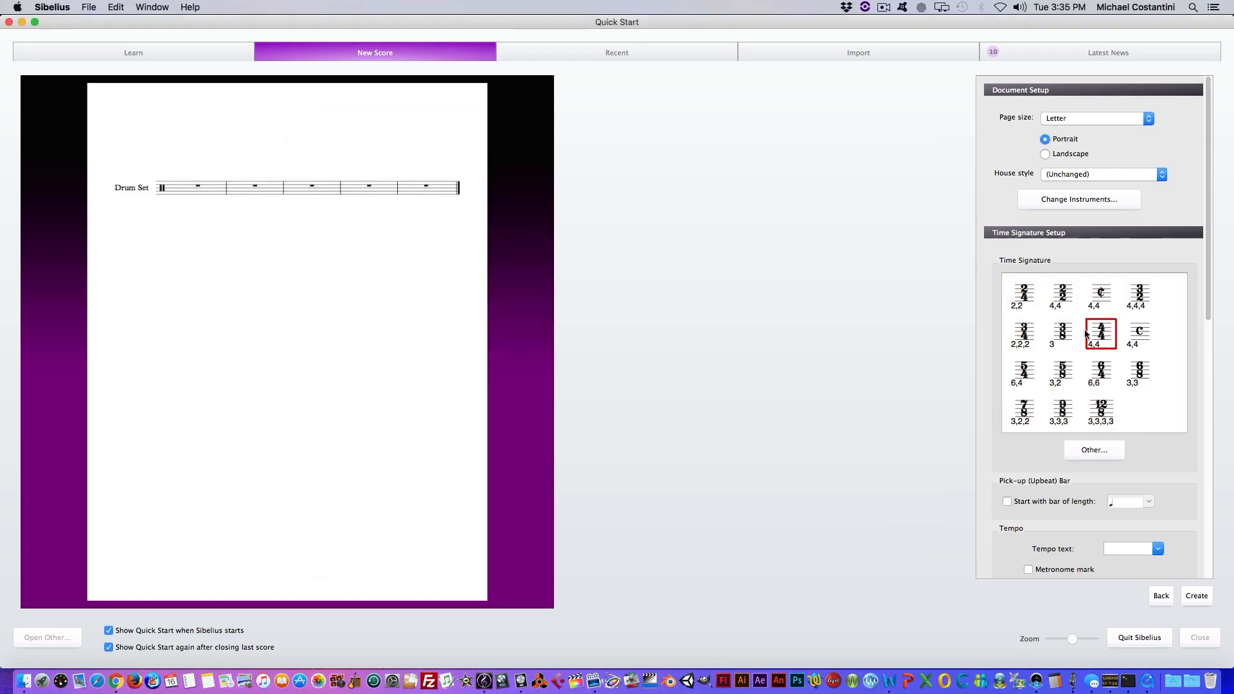
{"action": "left_click", "coordinate": [1197, 596]}
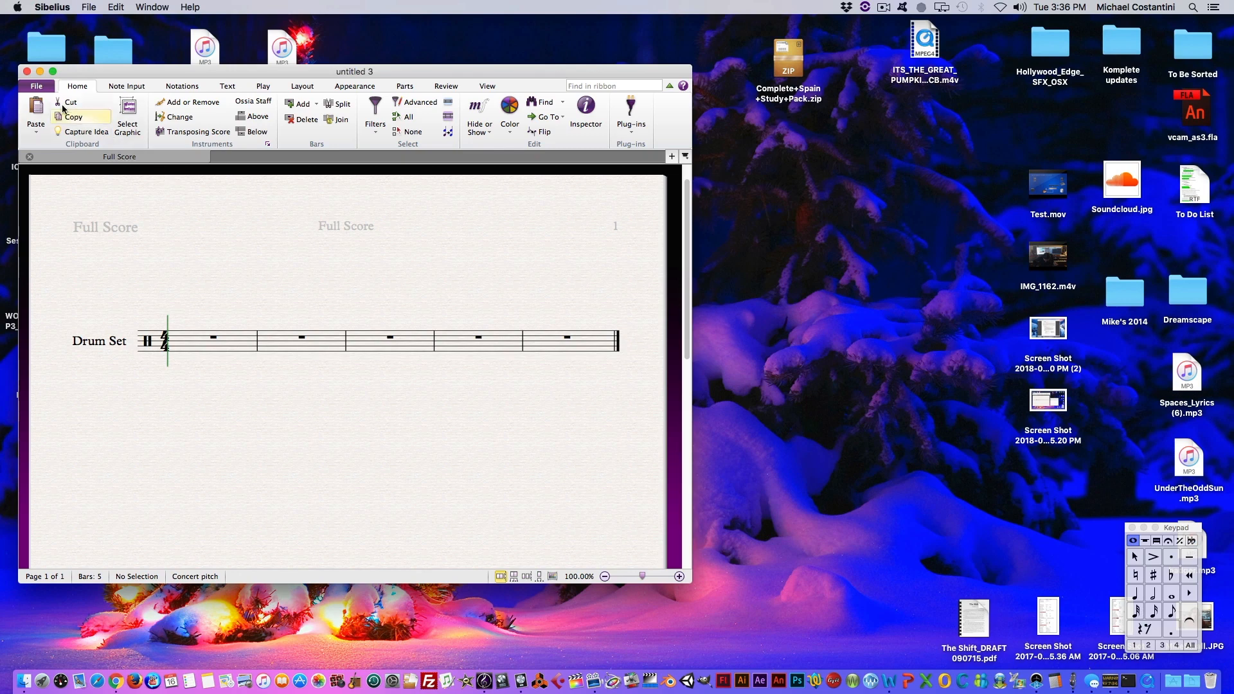
{"action": "left_click", "coordinate": [53, 72]}
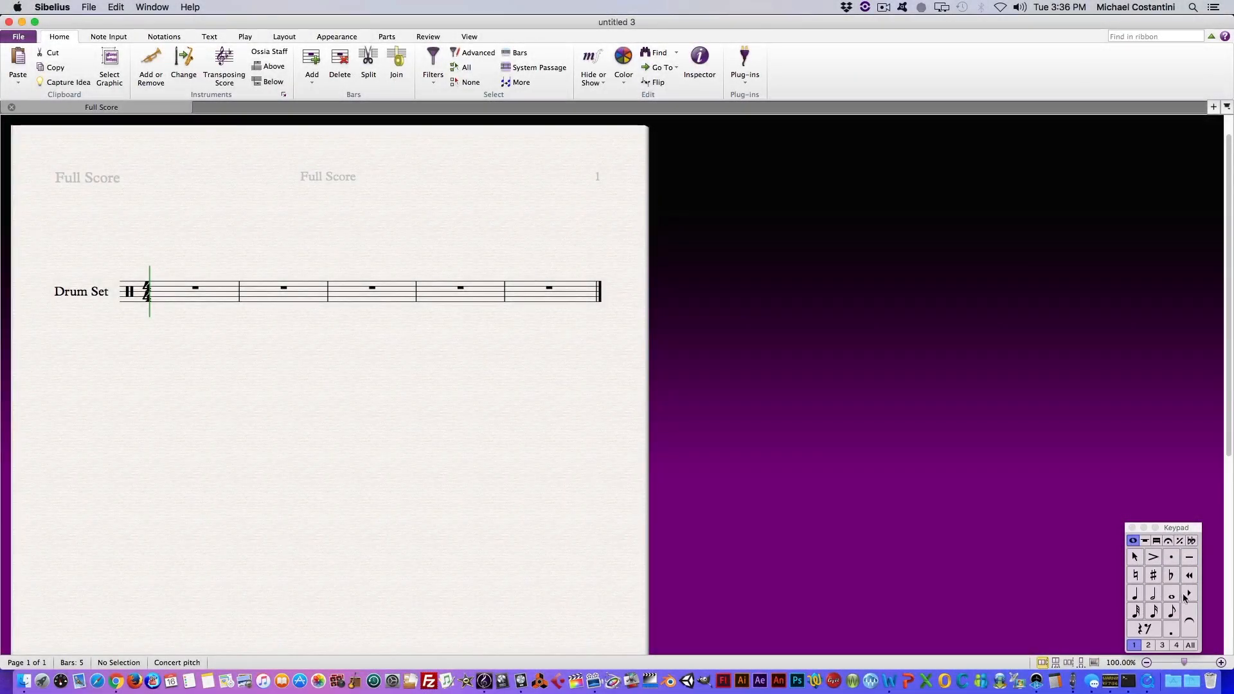
- Enter a quarter note on beat 1 and two eighth notes on beat 2 of bar 1, in the space above the staff (G5)
{"action": "left_click", "coordinate": [1136, 595]}
{"action": "left_click", "coordinate": [149, 282]}
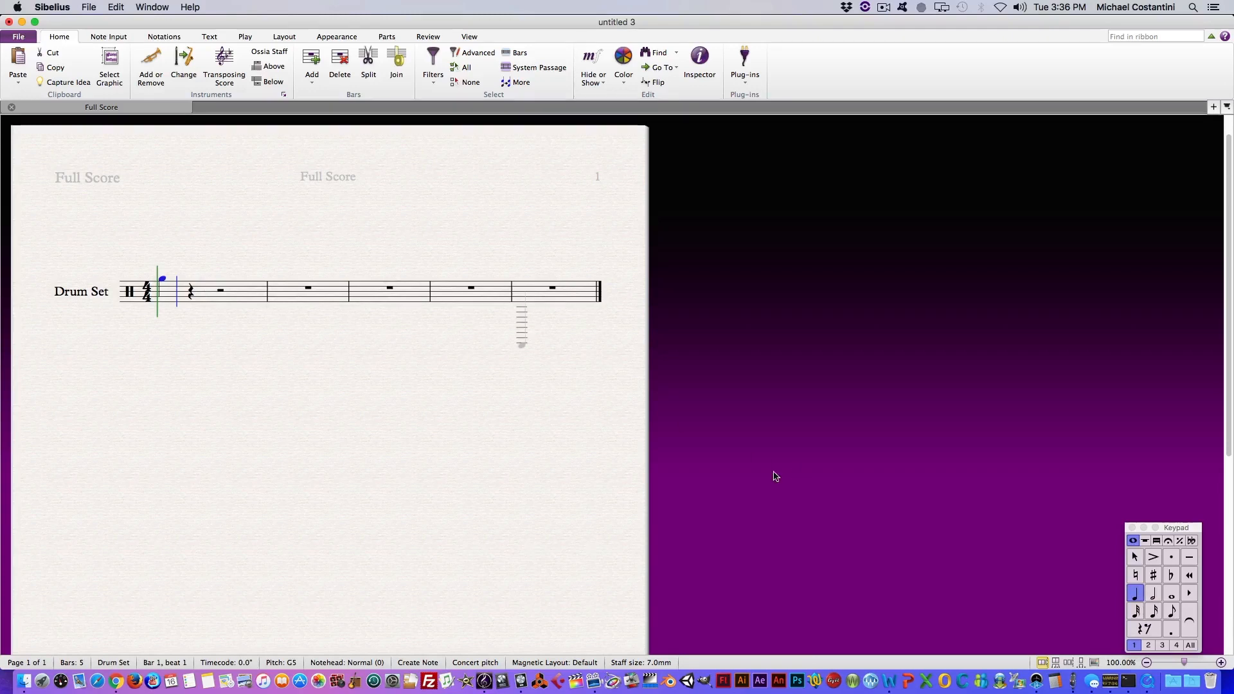
{"action": "left_click", "coordinate": [1135, 558]}
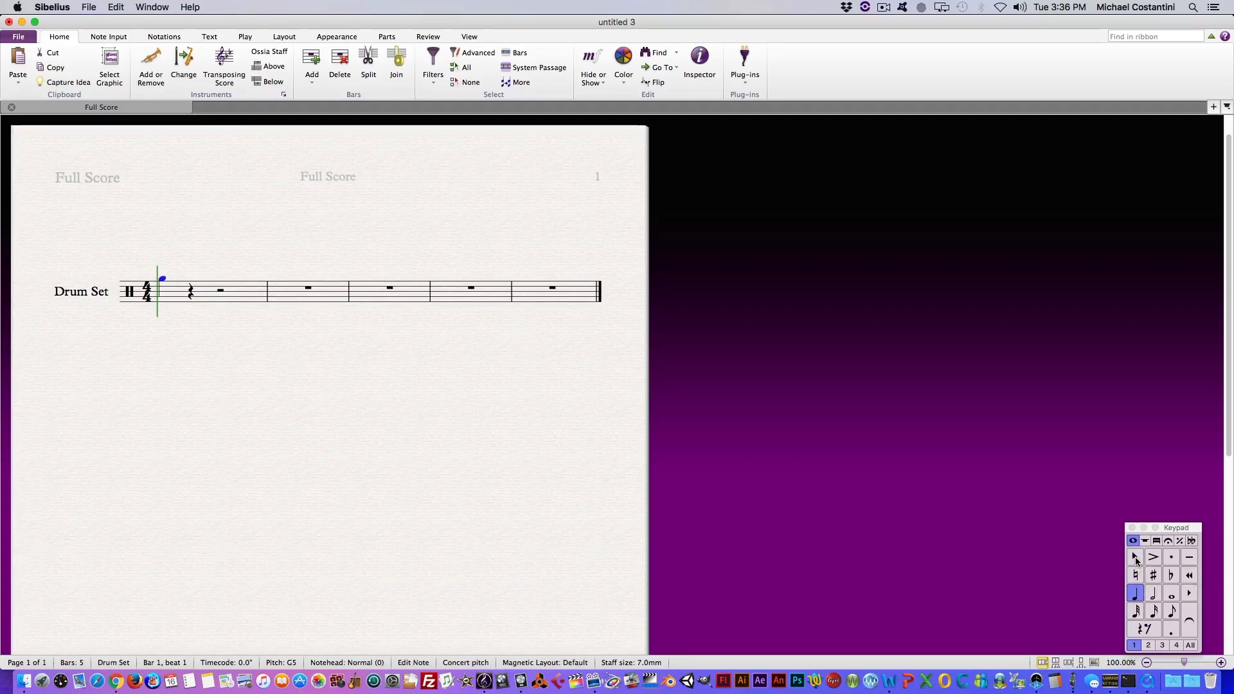
{"action": "key", "text": "Escape"}
{"action": "left_click", "coordinate": [1180, 614]}
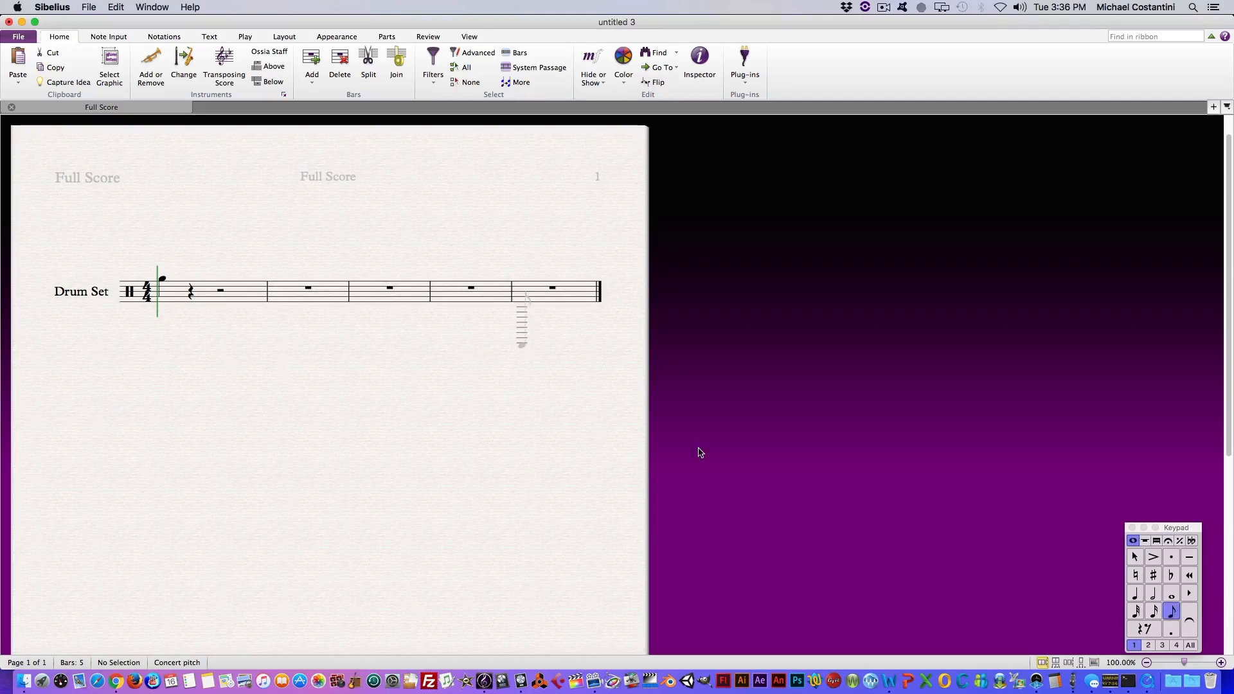
{"action": "left_click", "coordinate": [190, 279]}
{"action": "left_click", "coordinate": [203, 281]}
{"action": "key", "text": "Escape"}
- Put an eighth rest on beat 3 of bar 1 and a G5 quarter note on the off-beat that follows it
{"action": "left_click", "coordinate": [232, 290]}
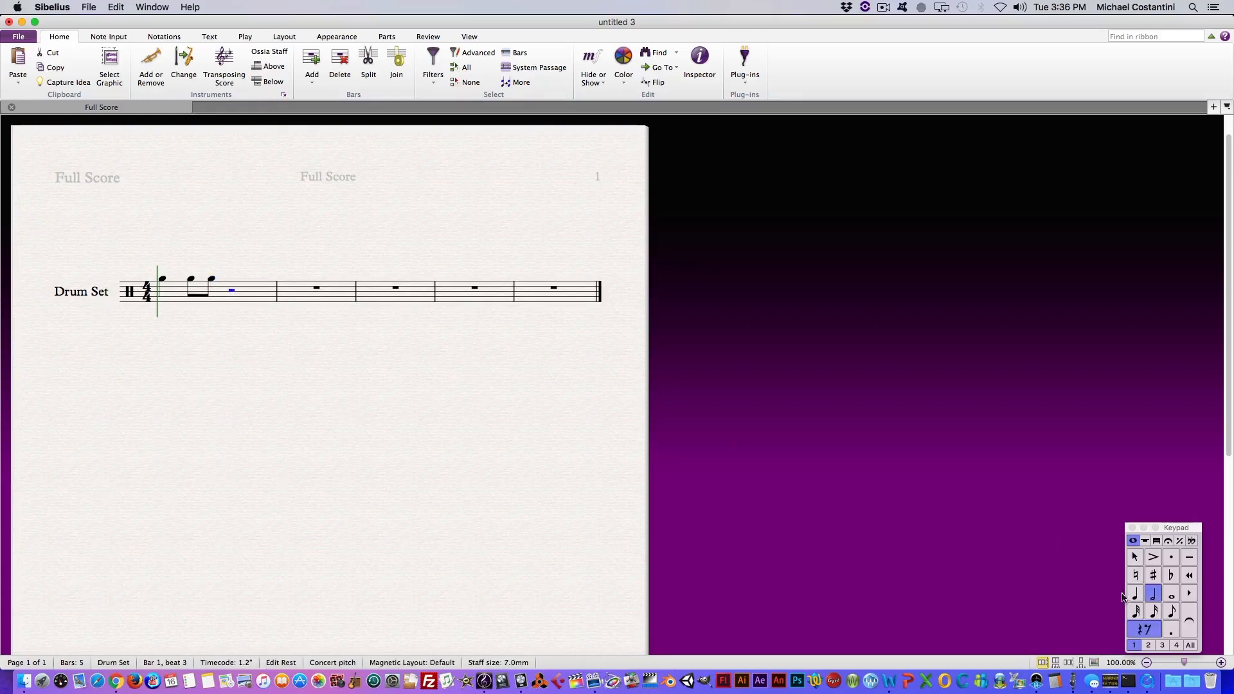
{"action": "left_click", "coordinate": [1172, 612]}
{"action": "key", "text": "Escape"}
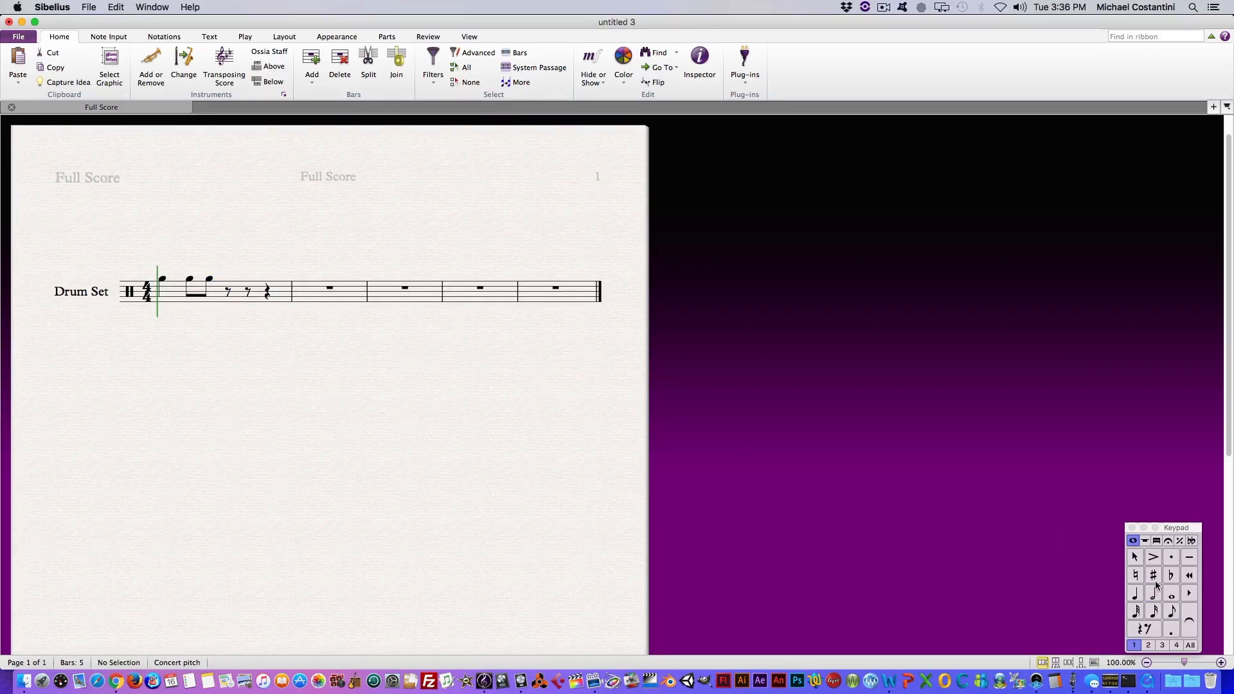
{"action": "left_click", "coordinate": [1136, 594]}
{"action": "left_click", "coordinate": [247, 281]}
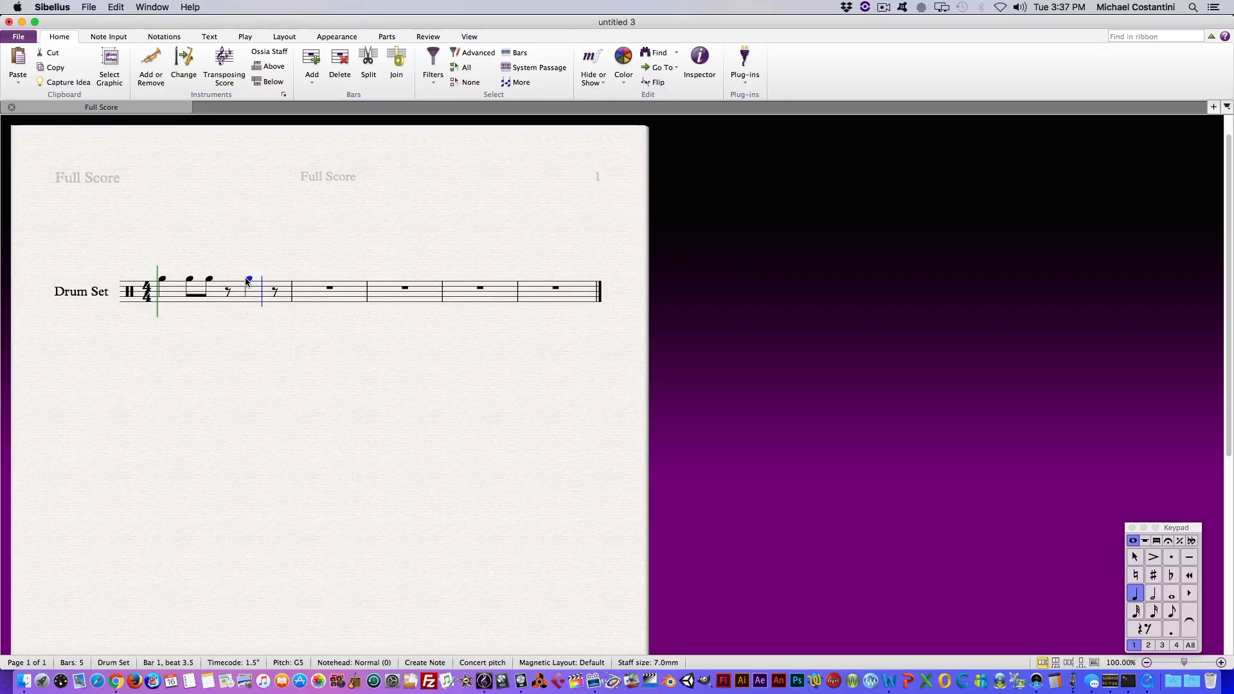
{"action": "key", "text": "Escape"}
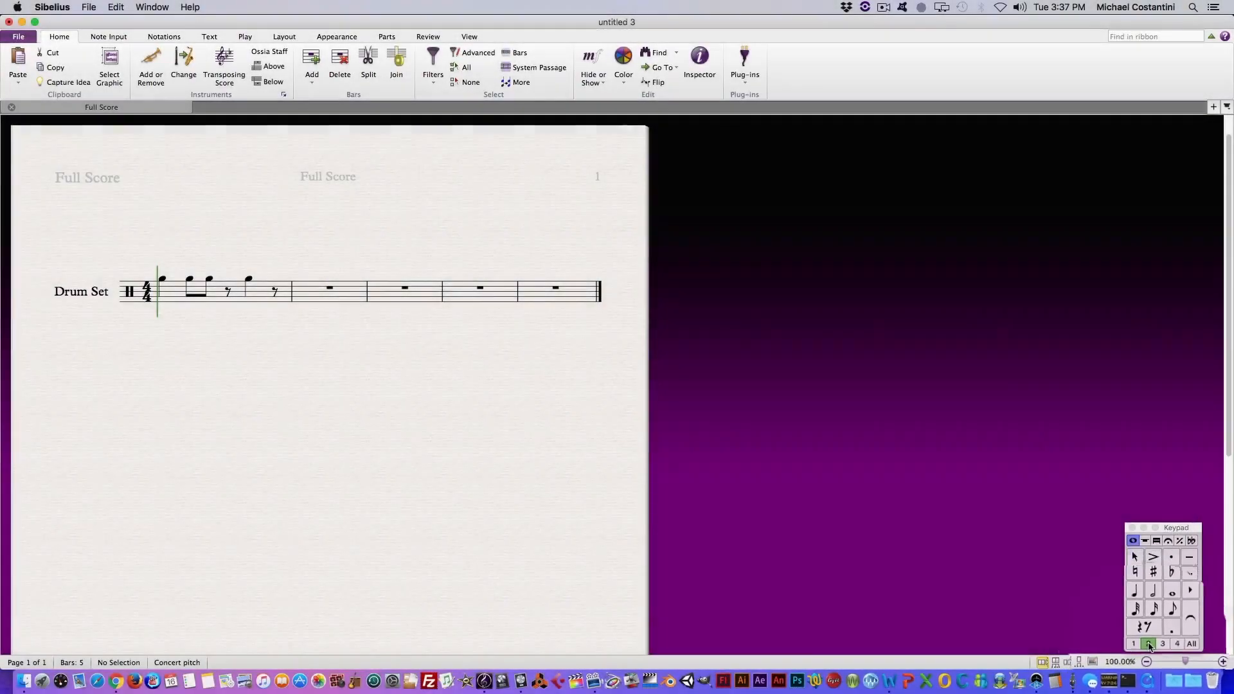
- In voice 2, enter four quarter notes on the middle line (B4), one on each beat of bar 1
{"action": "left_click", "coordinate": [1149, 645]}
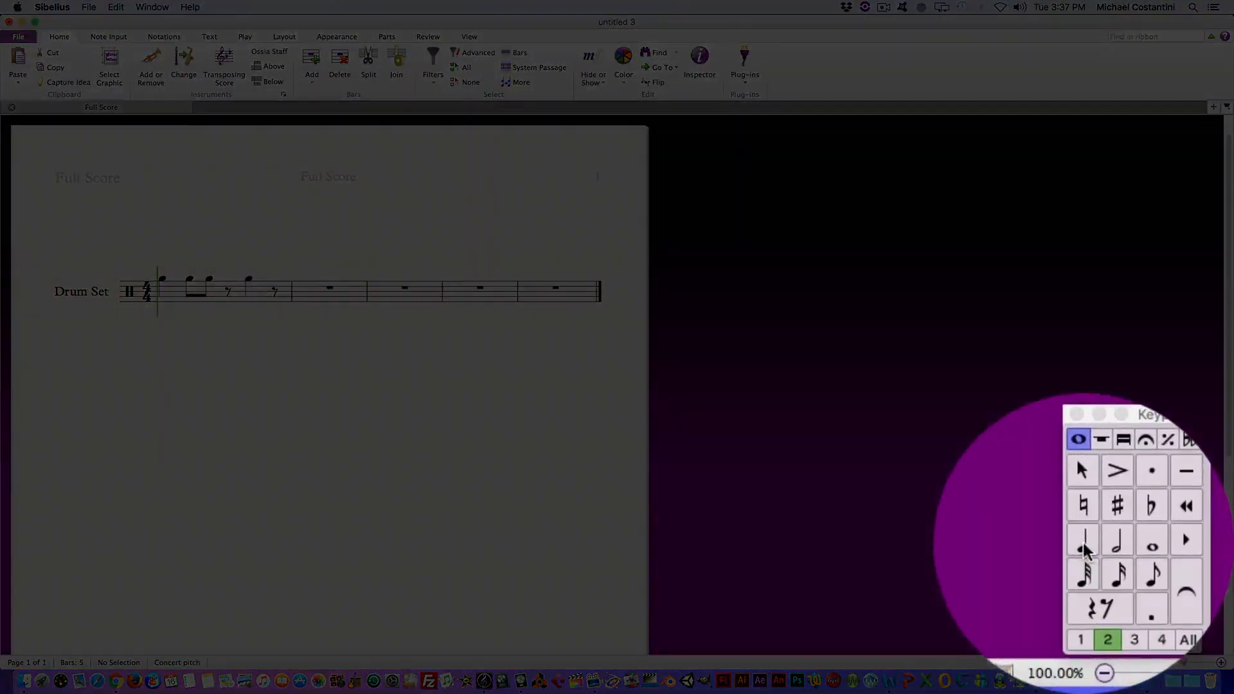
{"action": "left_click", "coordinate": [1137, 598]}
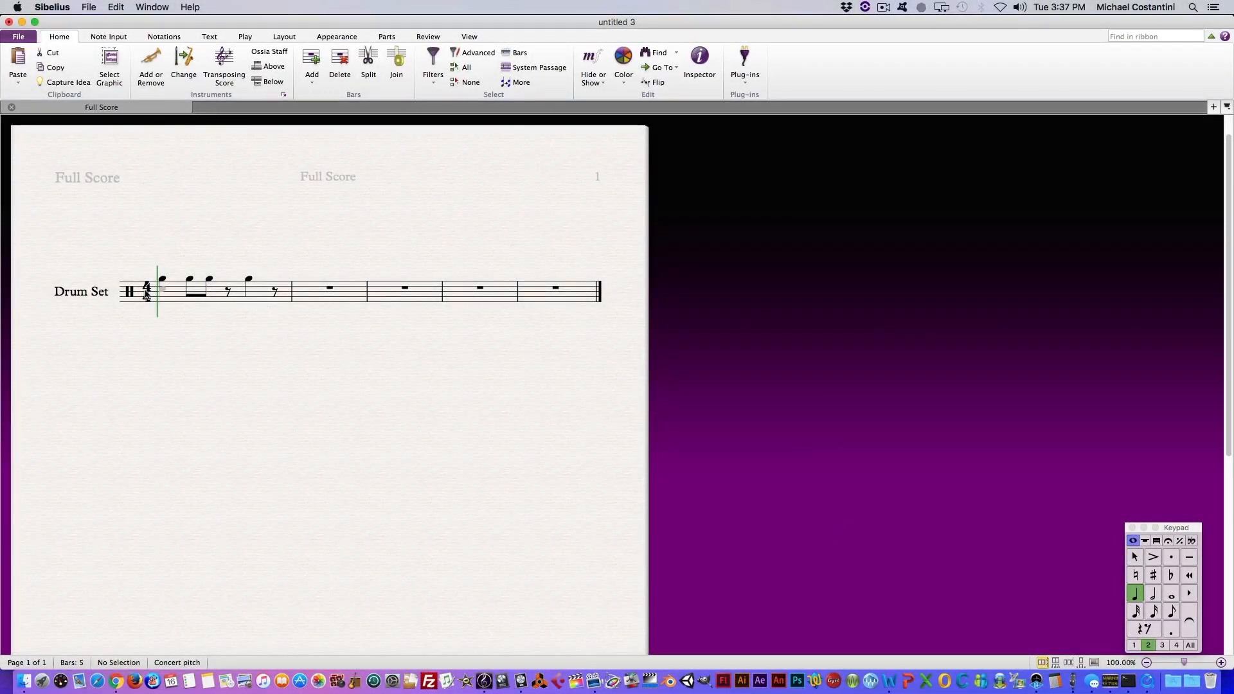
{"action": "left_click", "coordinate": [147, 296]}
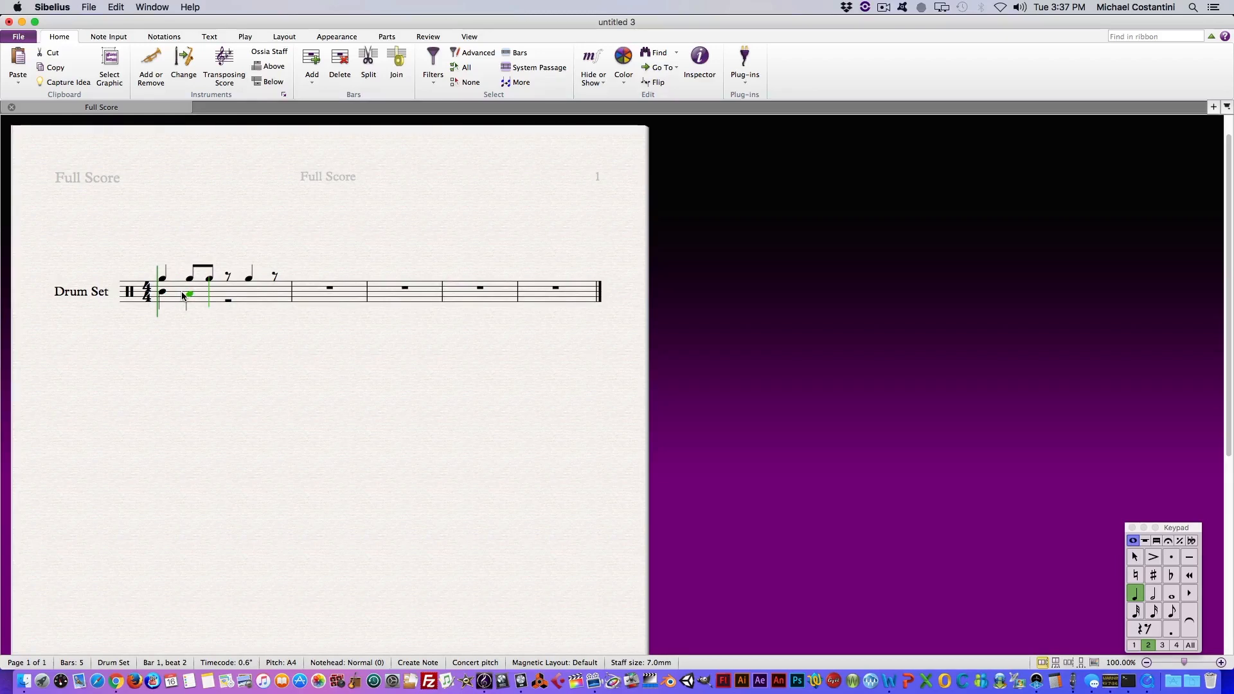
{"action": "key", "text": "Up"}
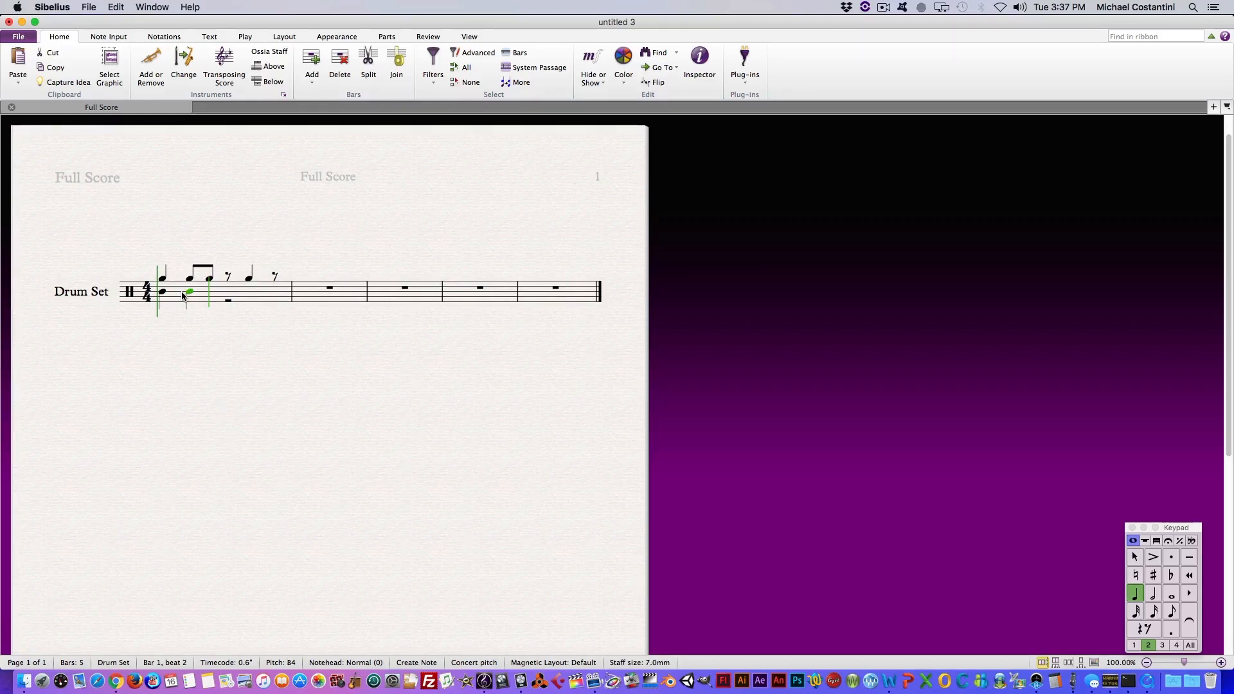
{"action": "left_click", "coordinate": [223, 294]}
{"action": "left_click", "coordinate": [263, 293]}
- Change the noteheads of all four voice 2 quarter notes in bar 1 to stemless slashes (notehead 3)
{"action": "left_click", "coordinate": [162, 293]}
{"action": "left_click", "coordinate": [189, 292], "text": "super"}
{"action": "left_click", "coordinate": [229, 293], "text": "super"}
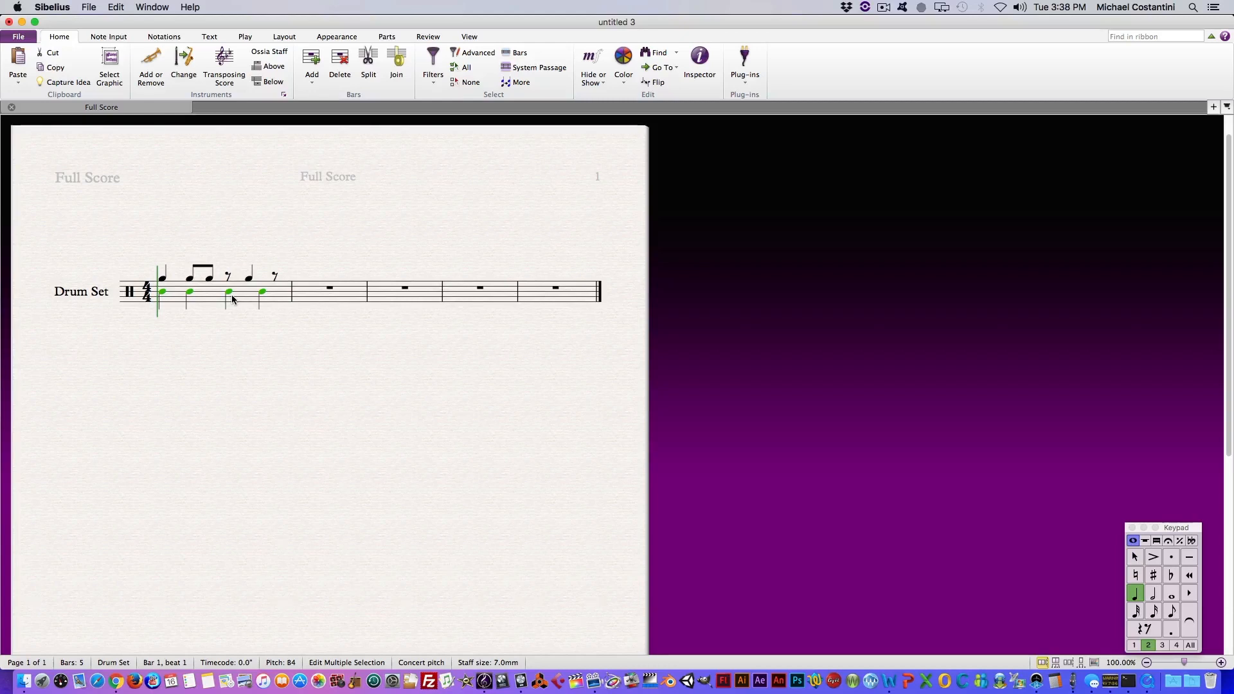
{"action": "key", "text": "shift"}
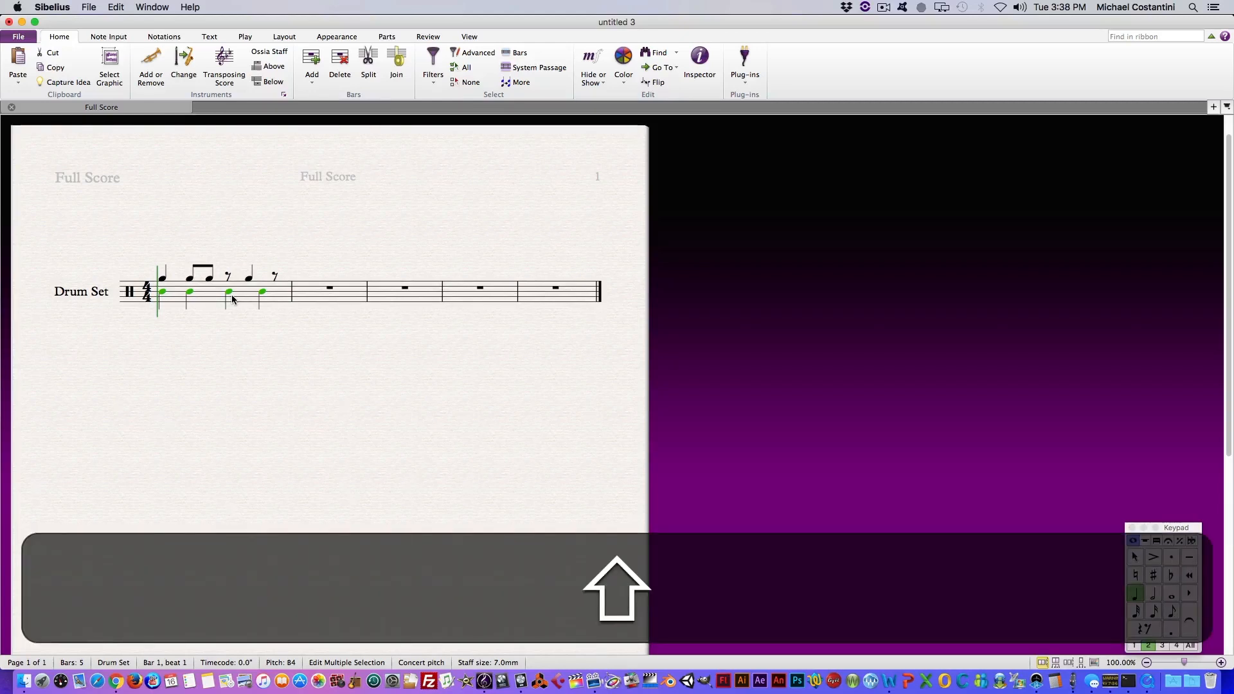
{"action": "key", "text": "alt"}
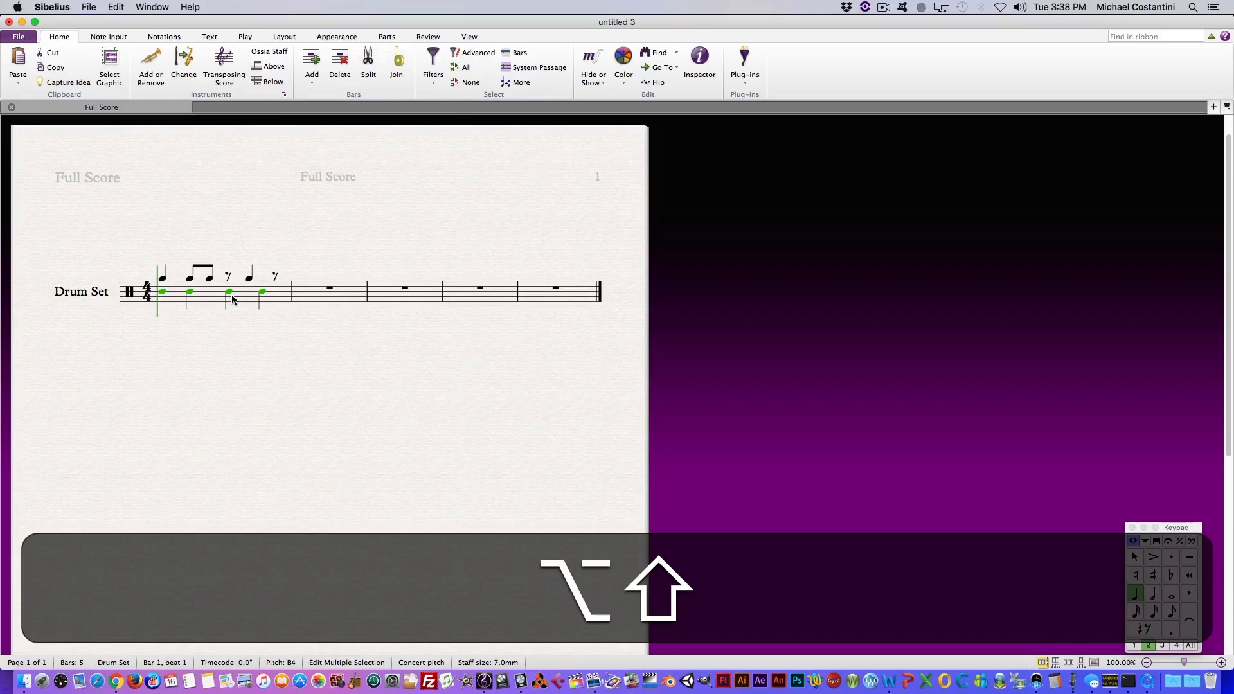
{"action": "key", "text": "alt+shift+3"}
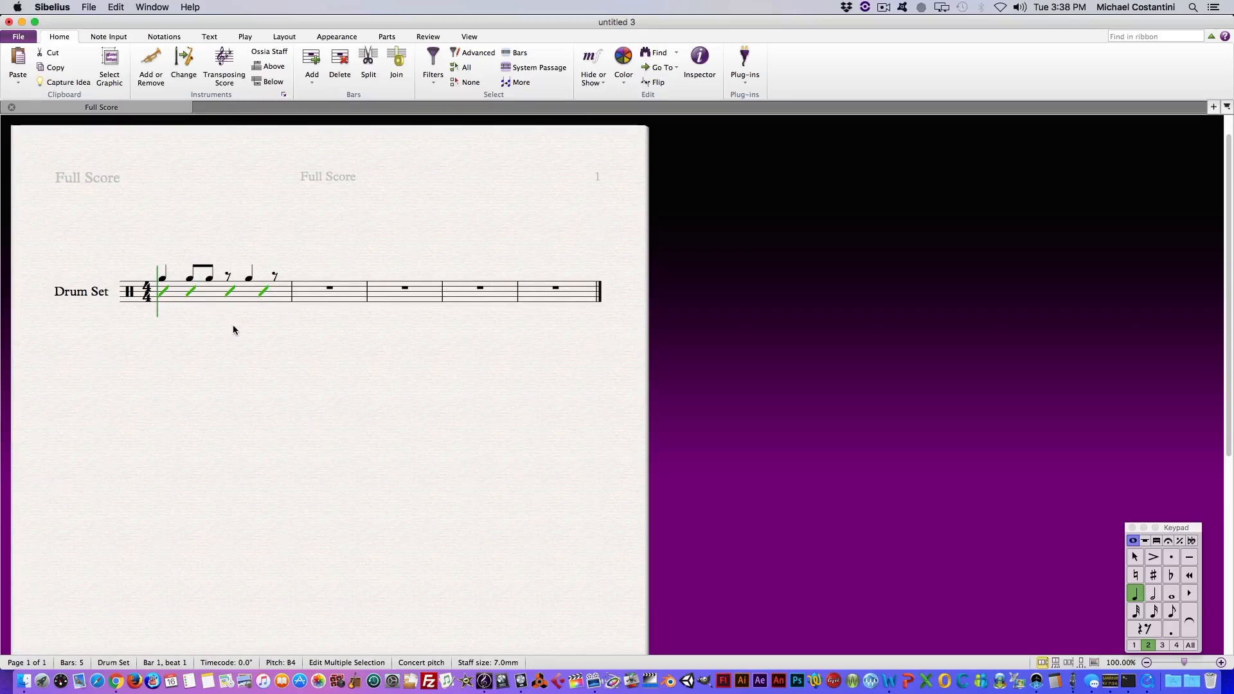
{"action": "key", "text": "Escape"}
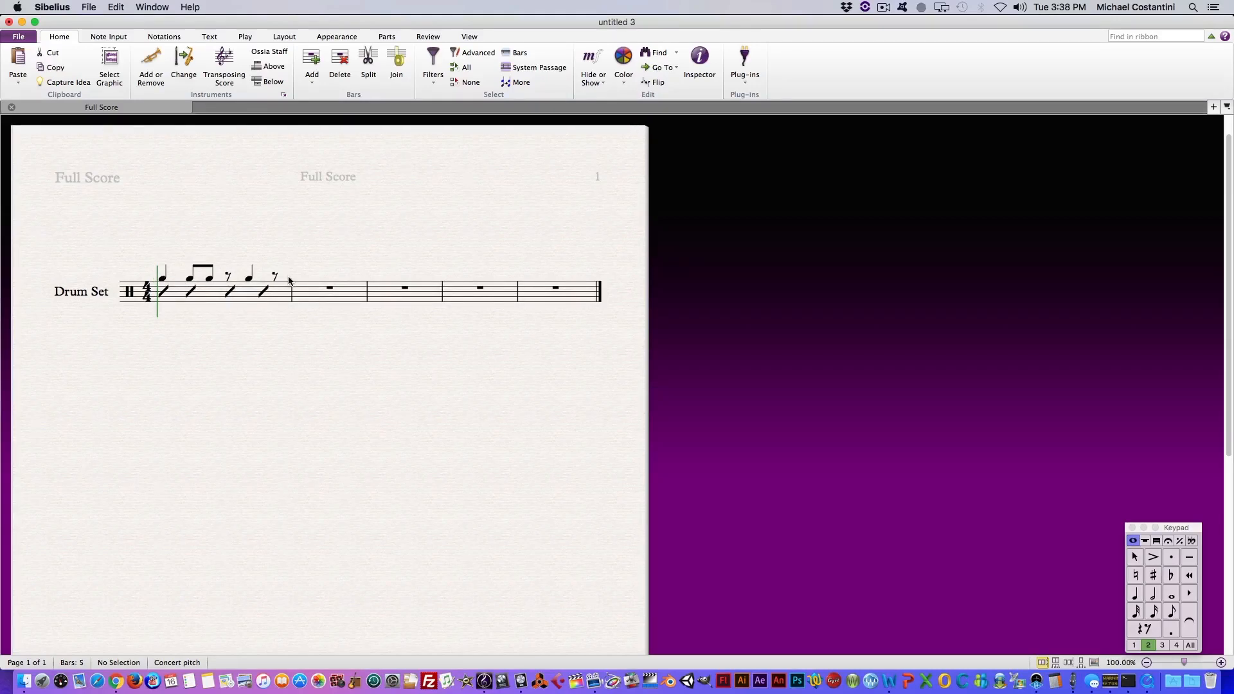
- Duplicate all of bar 1 into bar 2 and insert a one-bar repeat sign in bar 3
{"action": "left_click", "coordinate": [207, 295]}
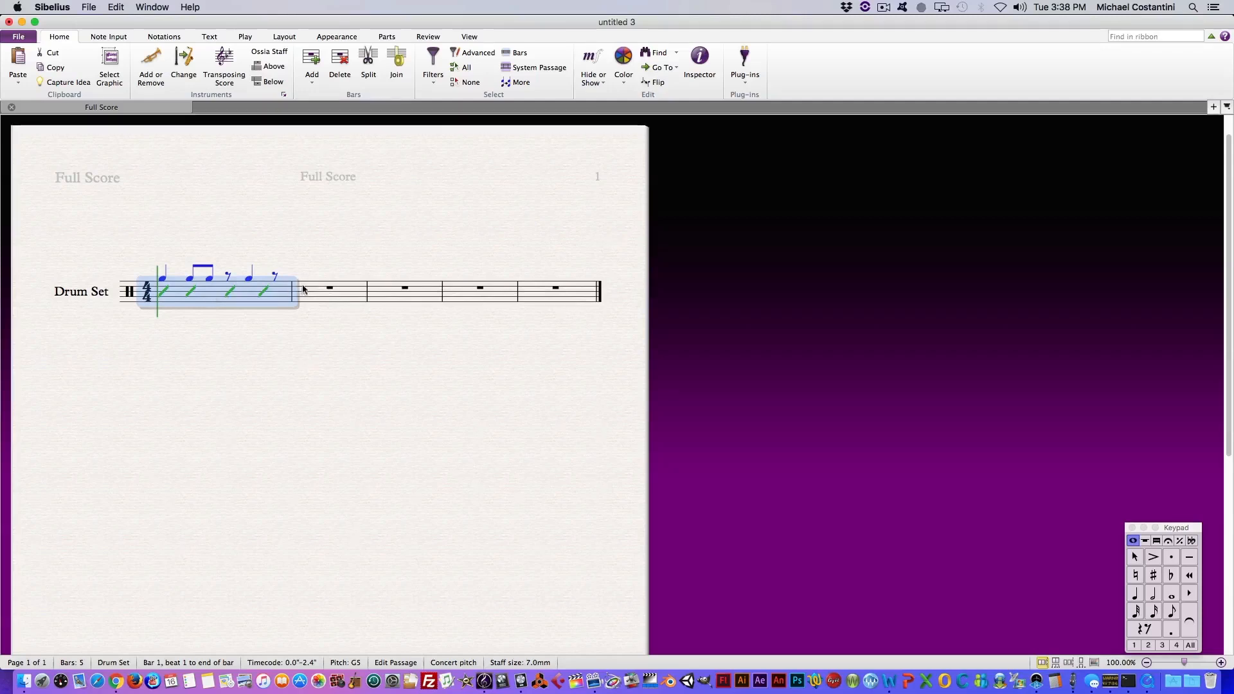
{"action": "key", "text": "r"}
{"action": "left_click", "coordinate": [423, 287]}
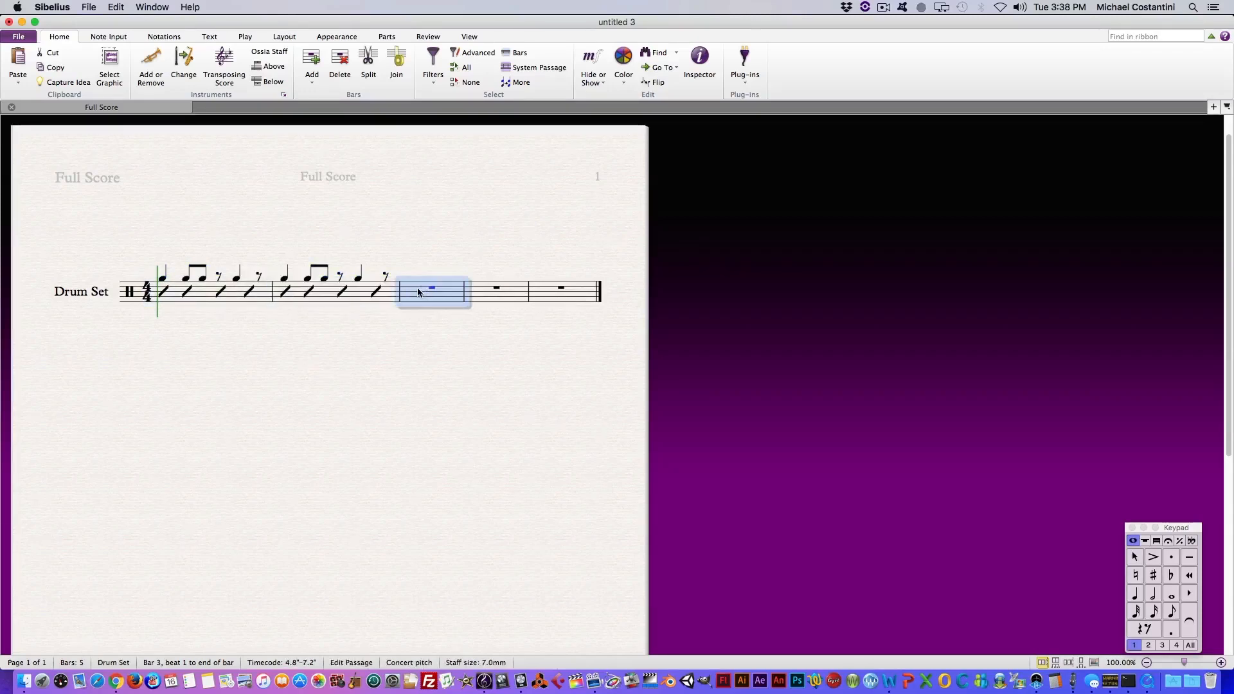
{"action": "left_click", "coordinate": [1169, 542]}
{"action": "left_click", "coordinate": [1181, 541]}
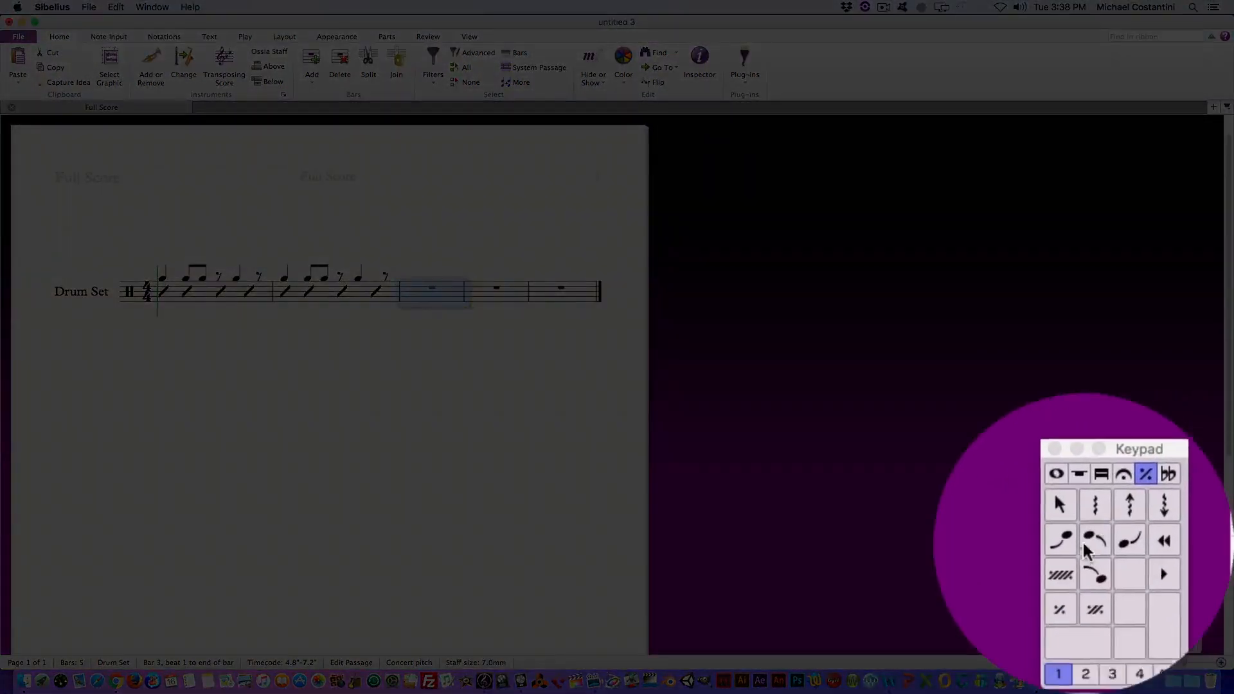
{"action": "left_click", "coordinate": [1056, 620]}
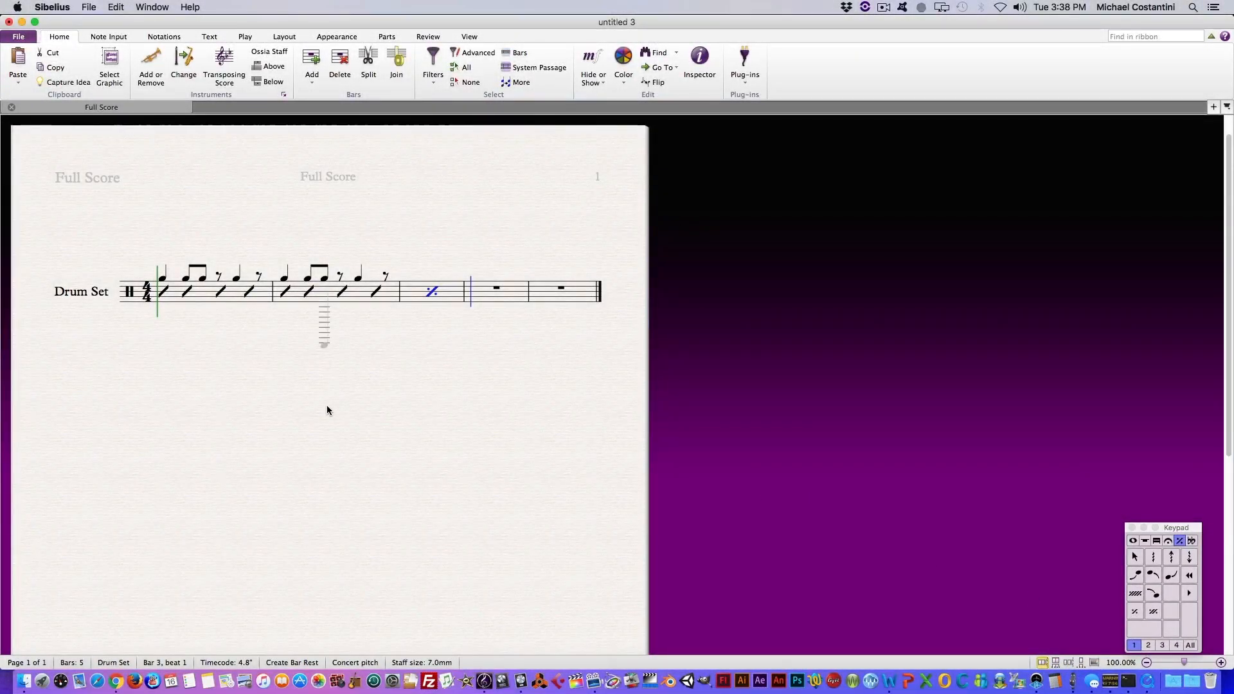
{"action": "key", "text": "Escape"}
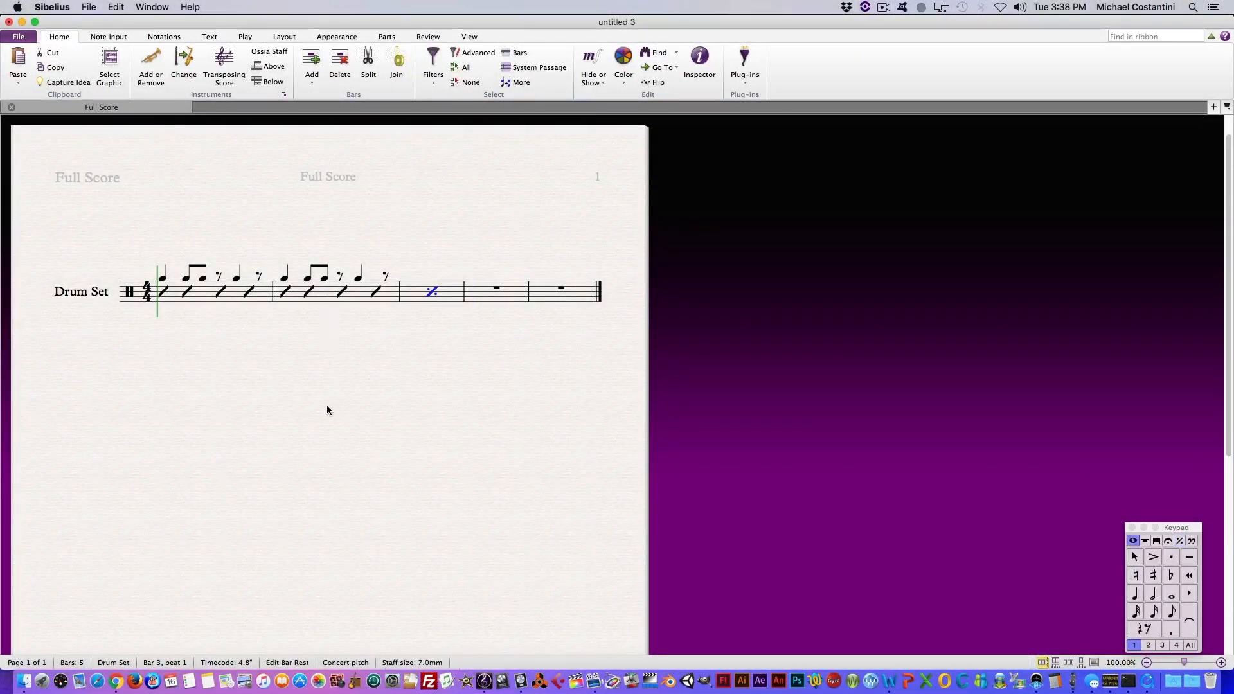
- Play the drum part back from the first note of bar 1
{"action": "left_click", "coordinate": [161, 279]}
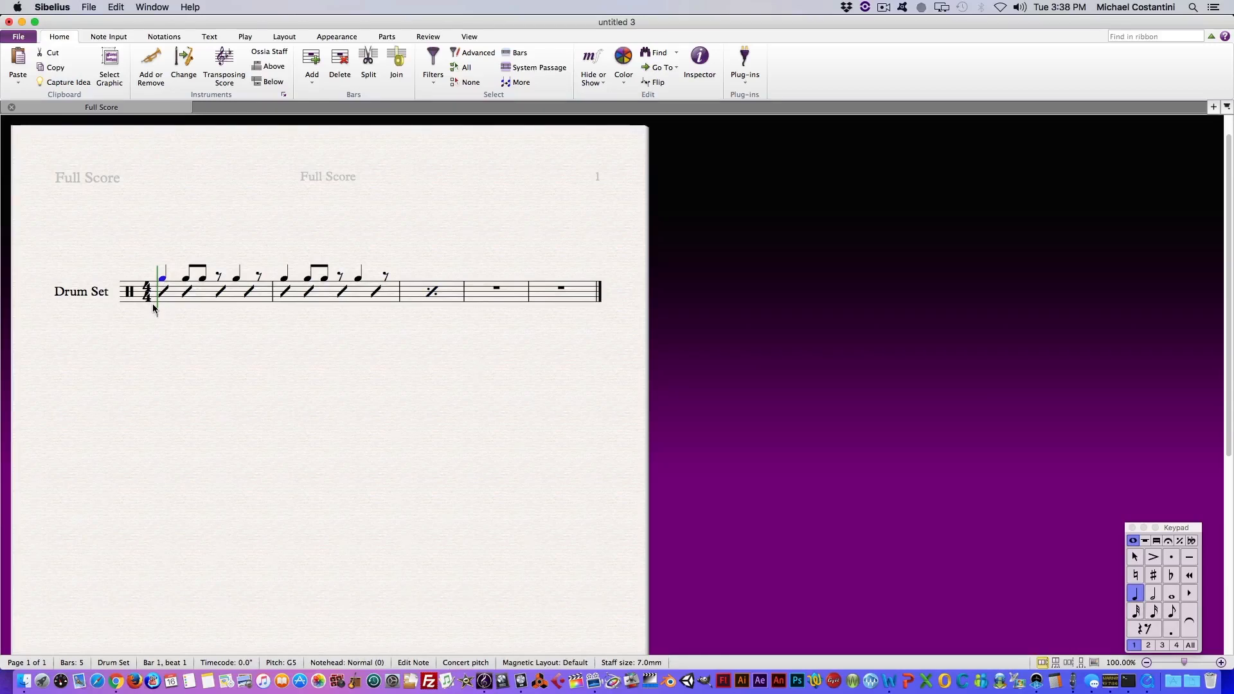
{"action": "key", "text": "space"}
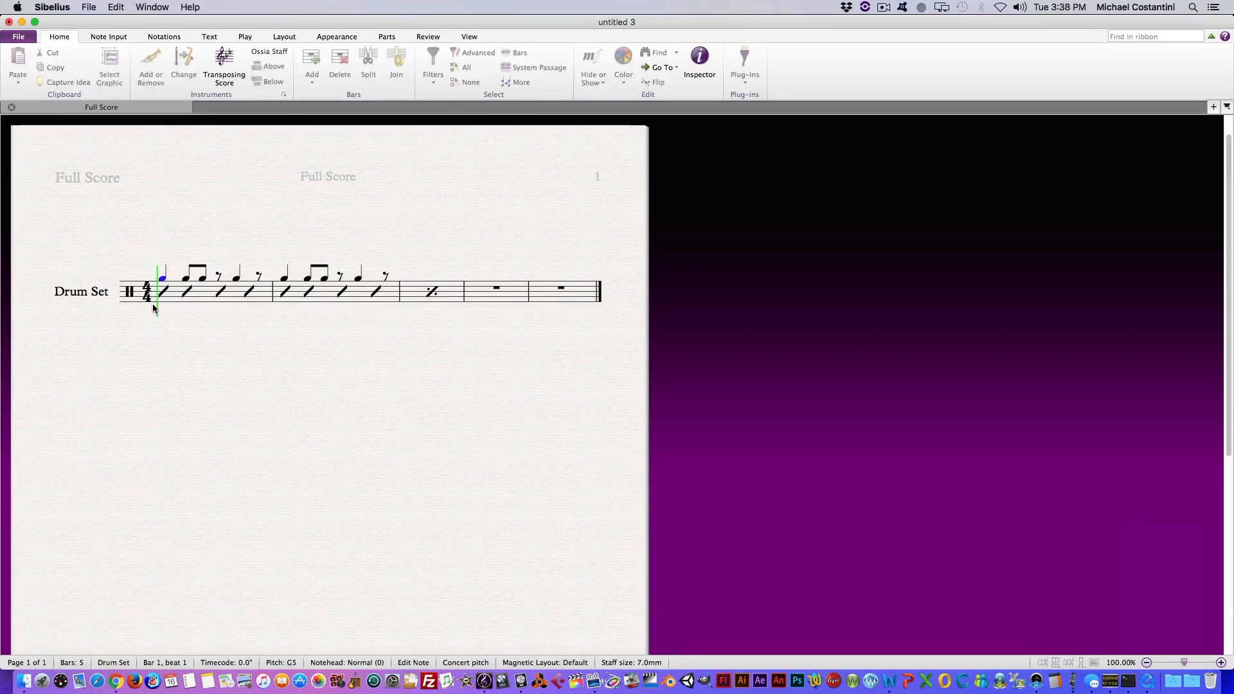